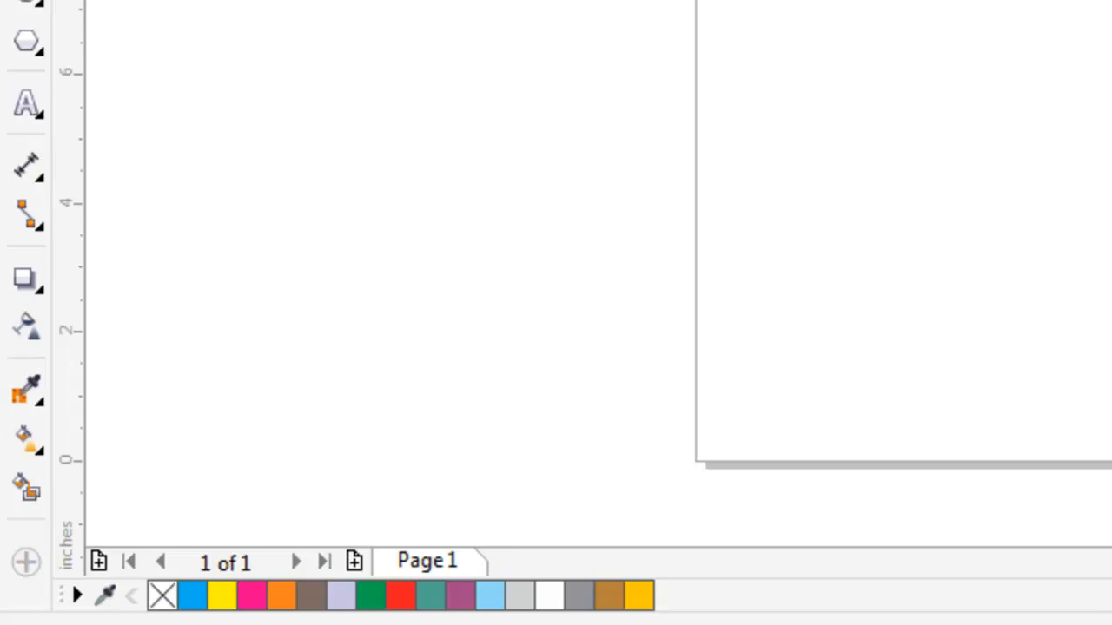
# - Draw a blue-filled rectangle about 7.8 by 5.1 inches and apply a linear transparency fading from its left part toward the right
pyautogui.moveTo(506, 168); pyautogui.dragTo(900, 426)
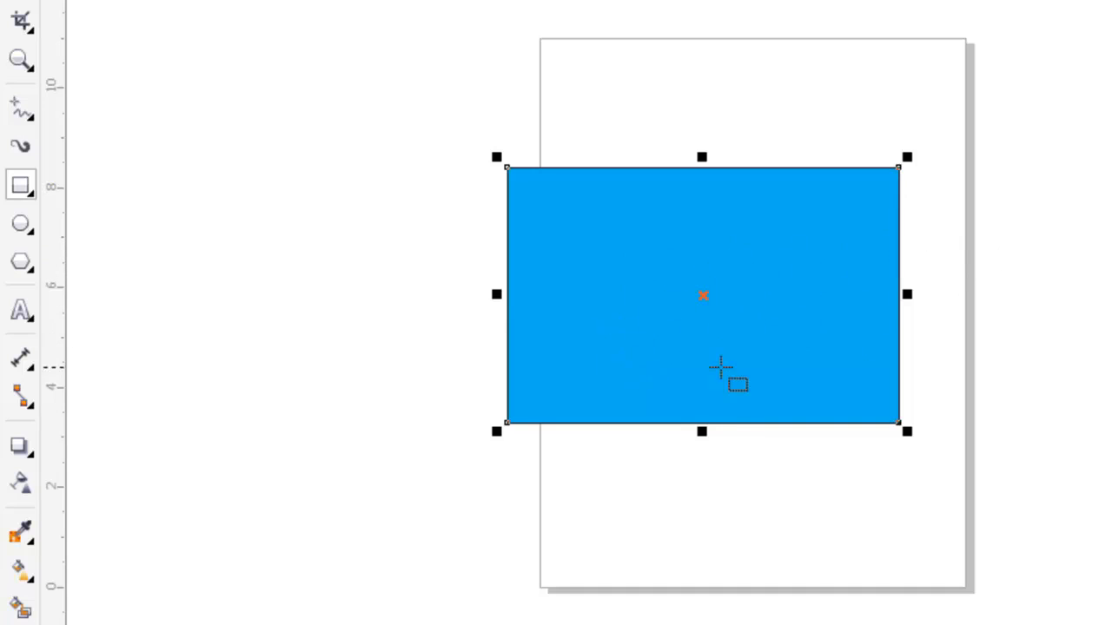
pyautogui.click(23, 484)
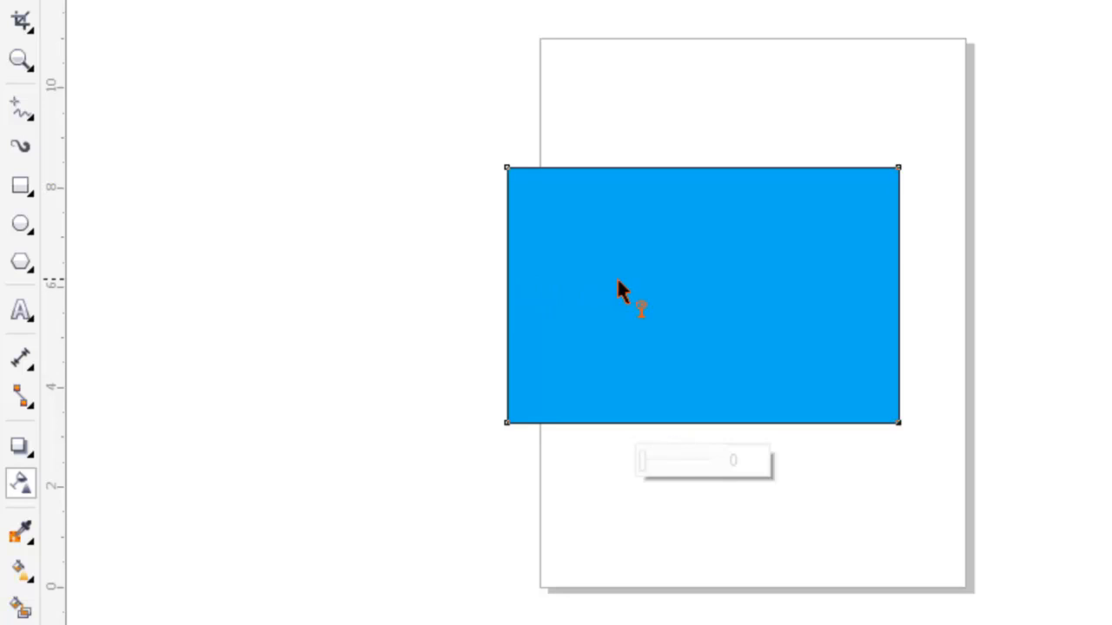
pyautogui.moveTo(617, 279); pyautogui.dragTo(797, 277)
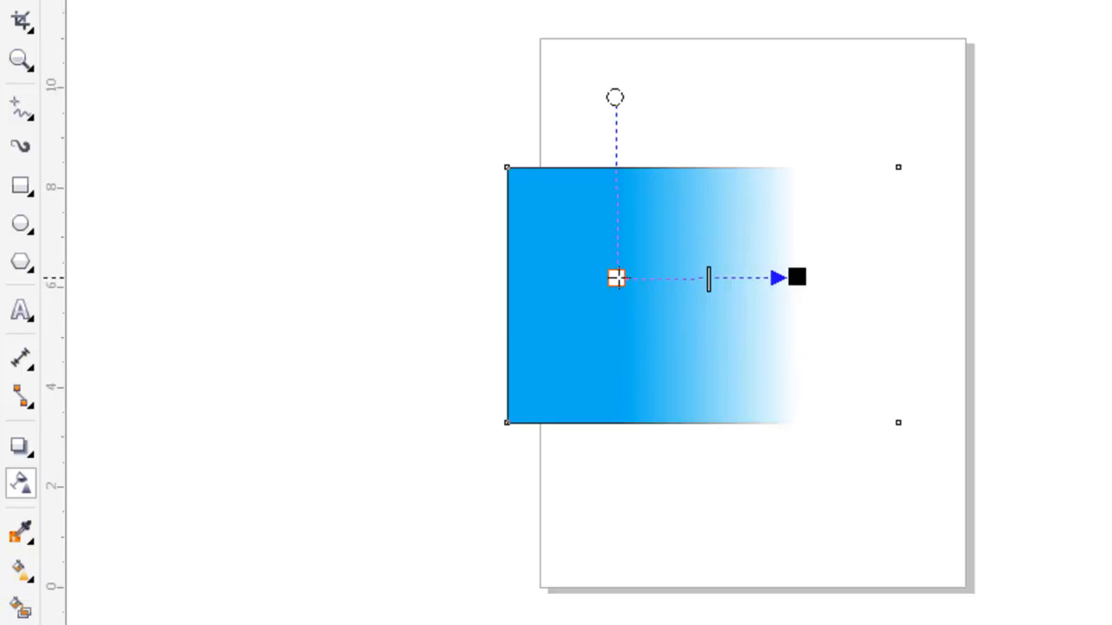
# - Shorten the transparency gradient from its start, and shift the whole gradient so the fade falls at the rectangle's right edge
pyautogui.moveTo(616, 278); pyautogui.dragTo(662, 282)
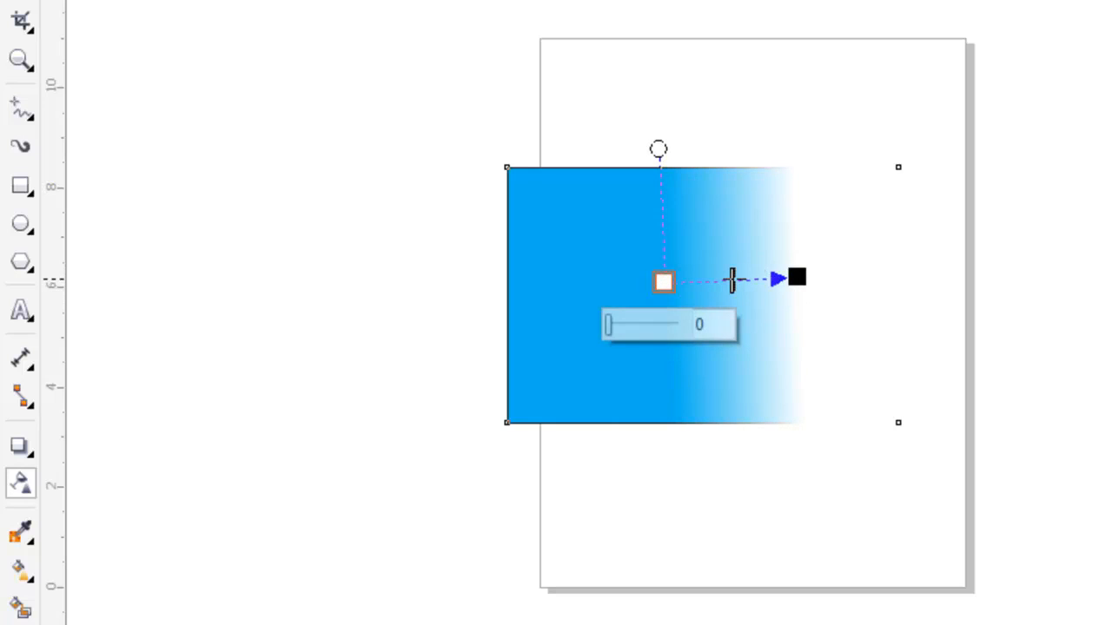
pyautogui.moveTo(756, 280)
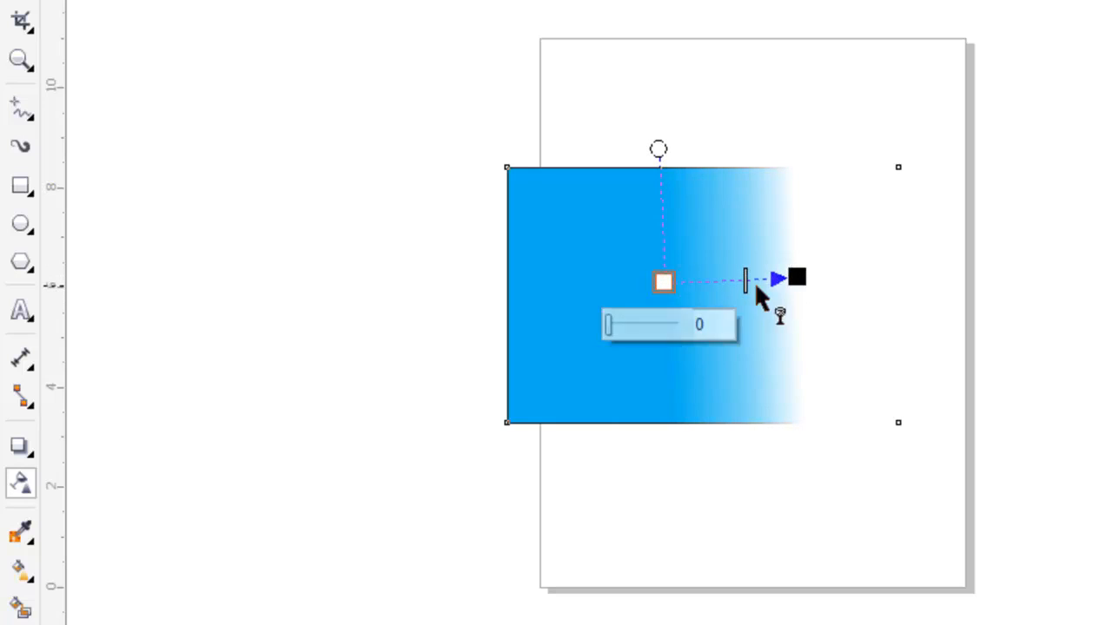
pyautogui.moveTo(774, 278); pyautogui.dragTo(944, 277)
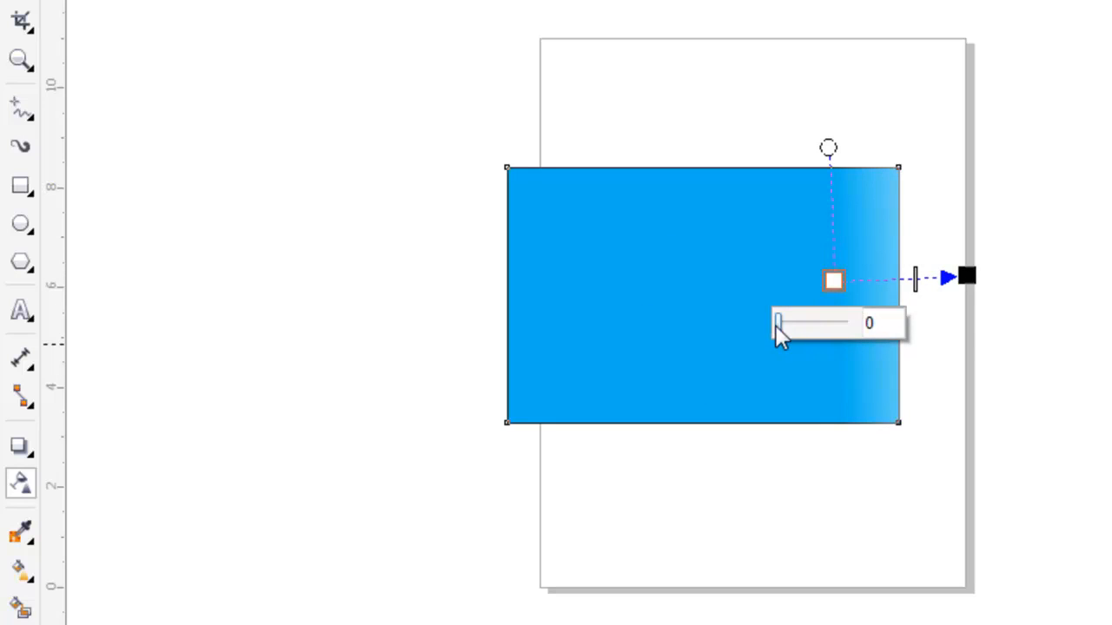
# - Try 42% transparency on the gradient's start node of the blue rectangle, and finish with it at 54%
pyautogui.moveTo(776, 326); pyautogui.dragTo(808, 328)
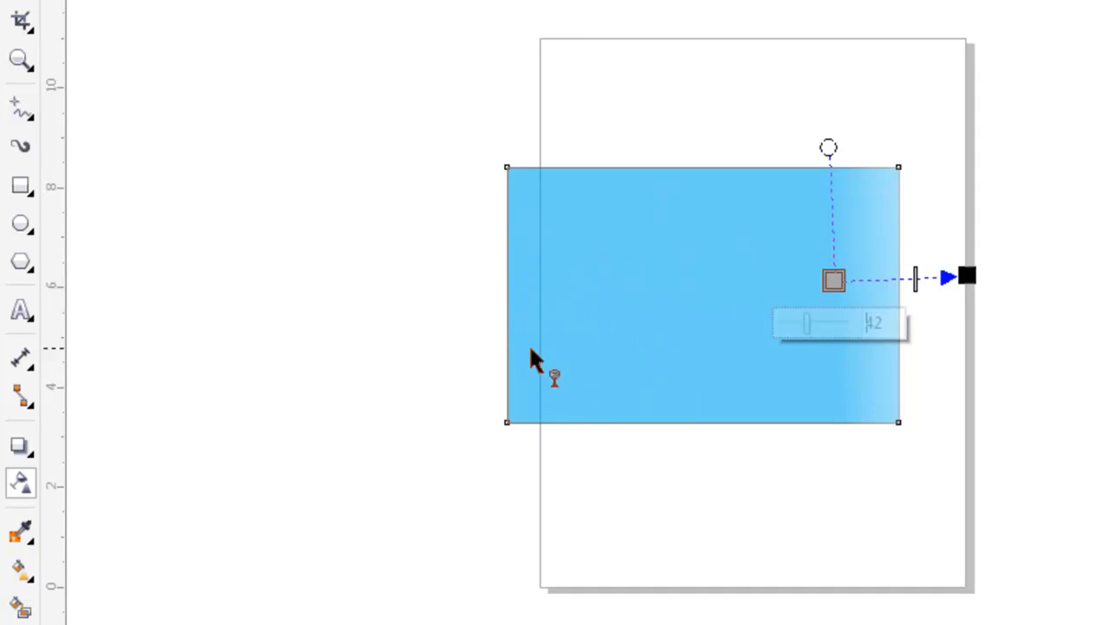
pyautogui.press('Escape')
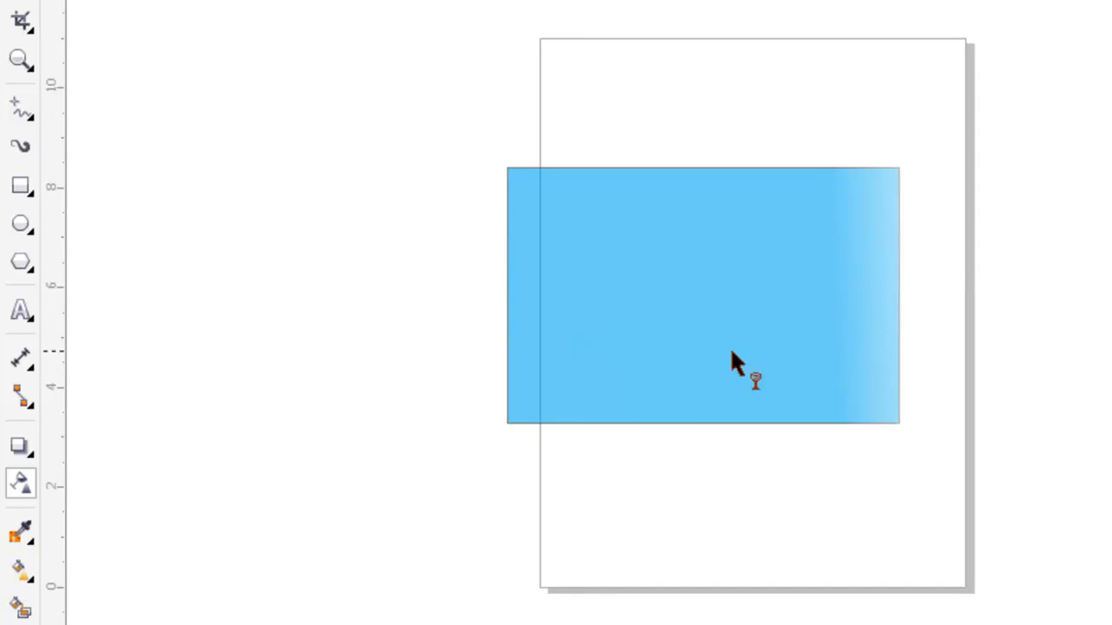
pyautogui.click(718, 292)
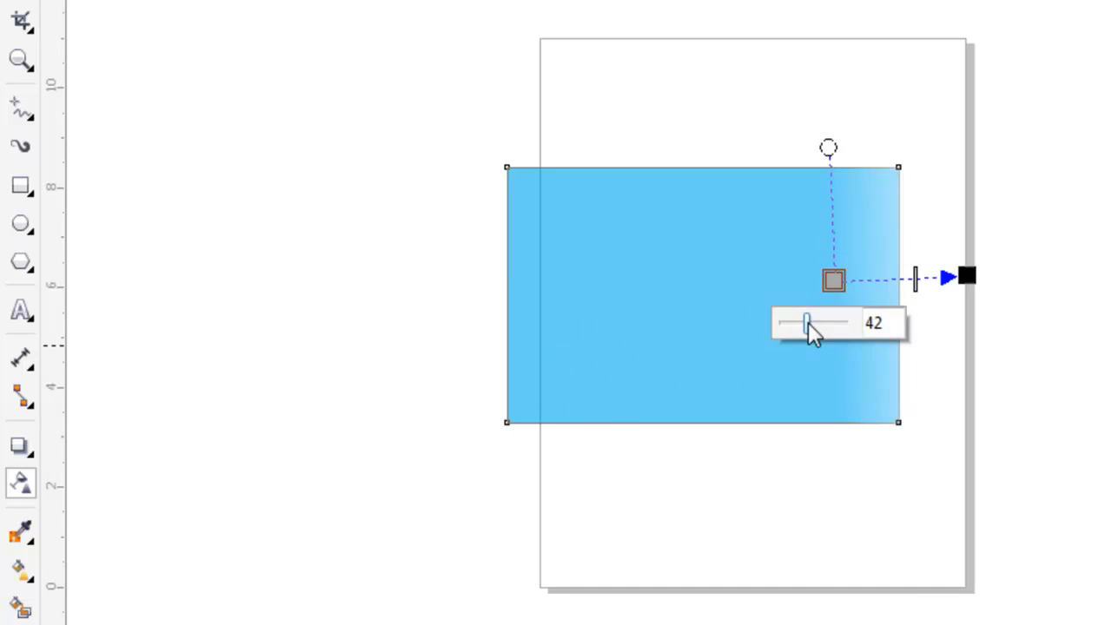
pyautogui.moveTo(808, 326); pyautogui.dragTo(784, 327)
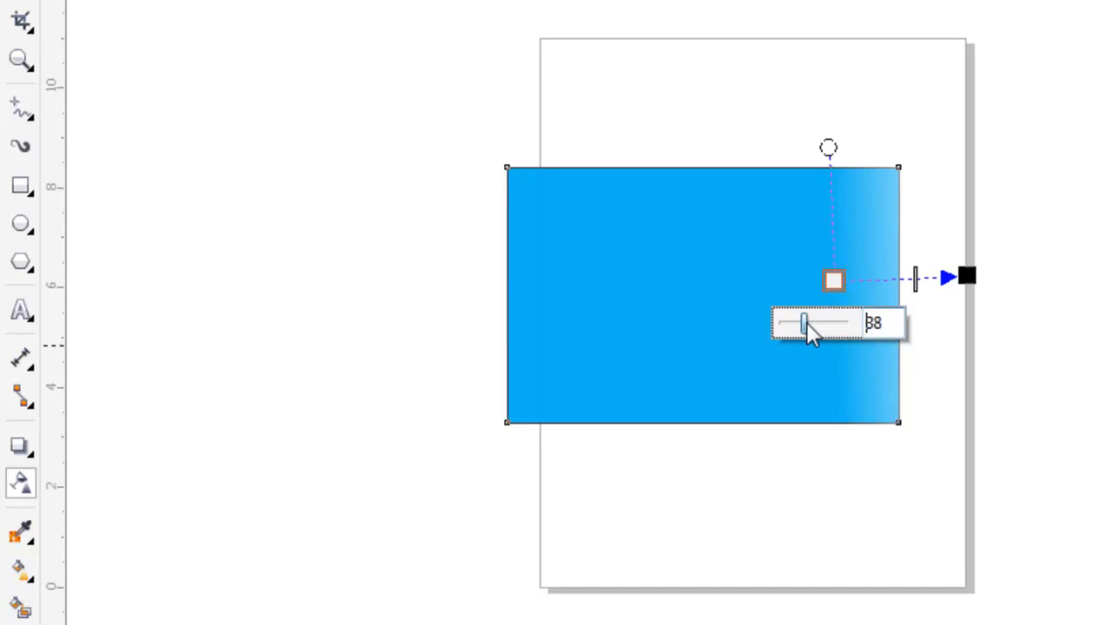
pyautogui.moveTo(806, 323); pyautogui.dragTo(818, 322)
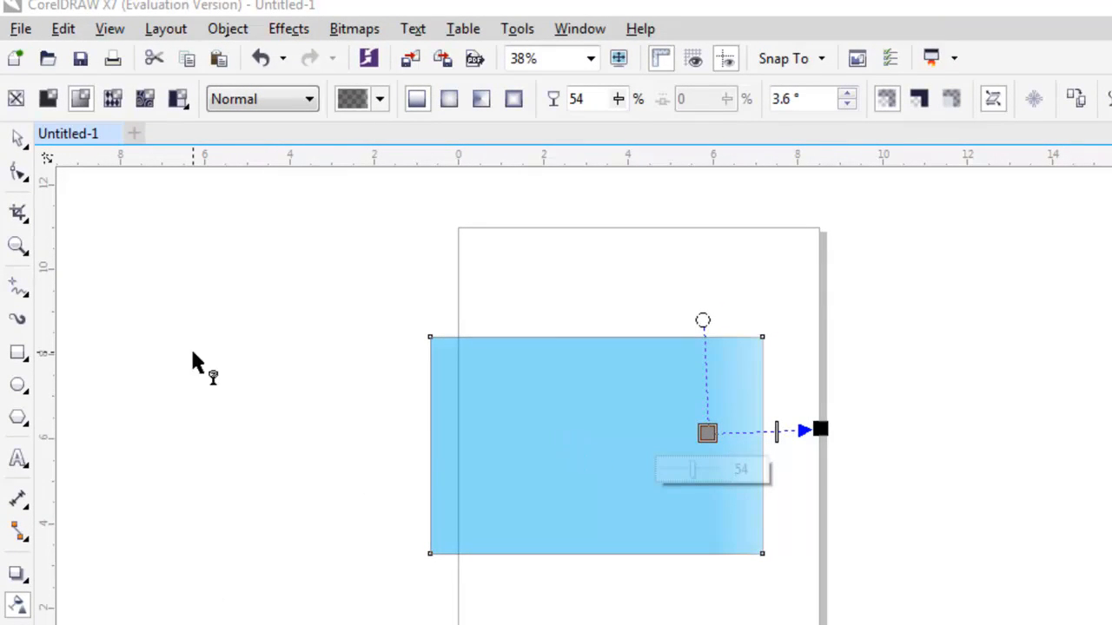
pyautogui.click(19, 29)
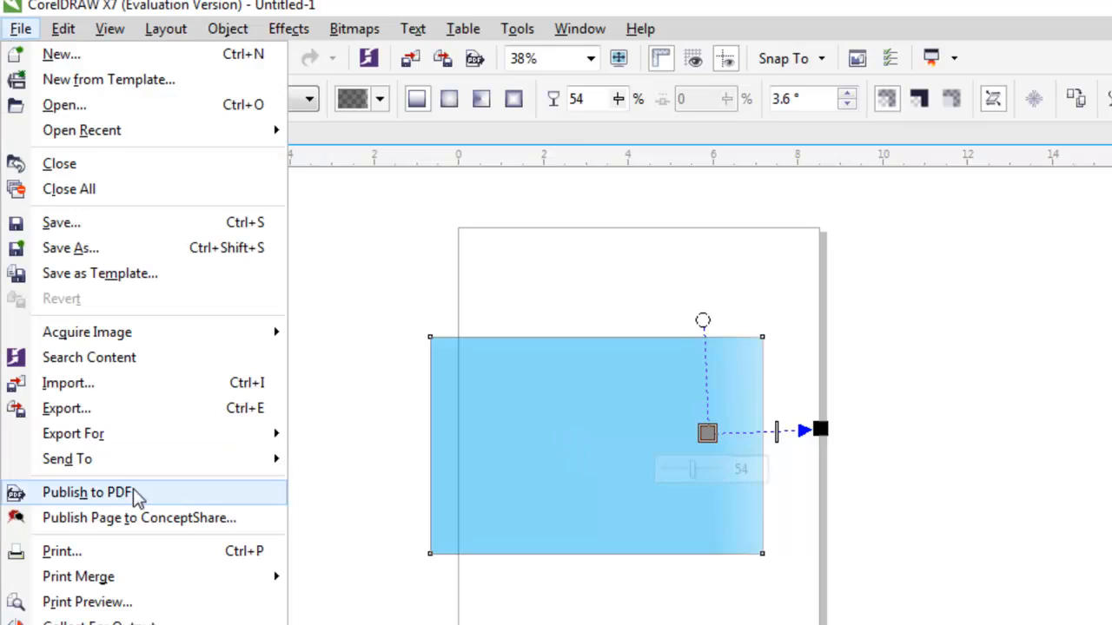
pyautogui.click(114, 416)
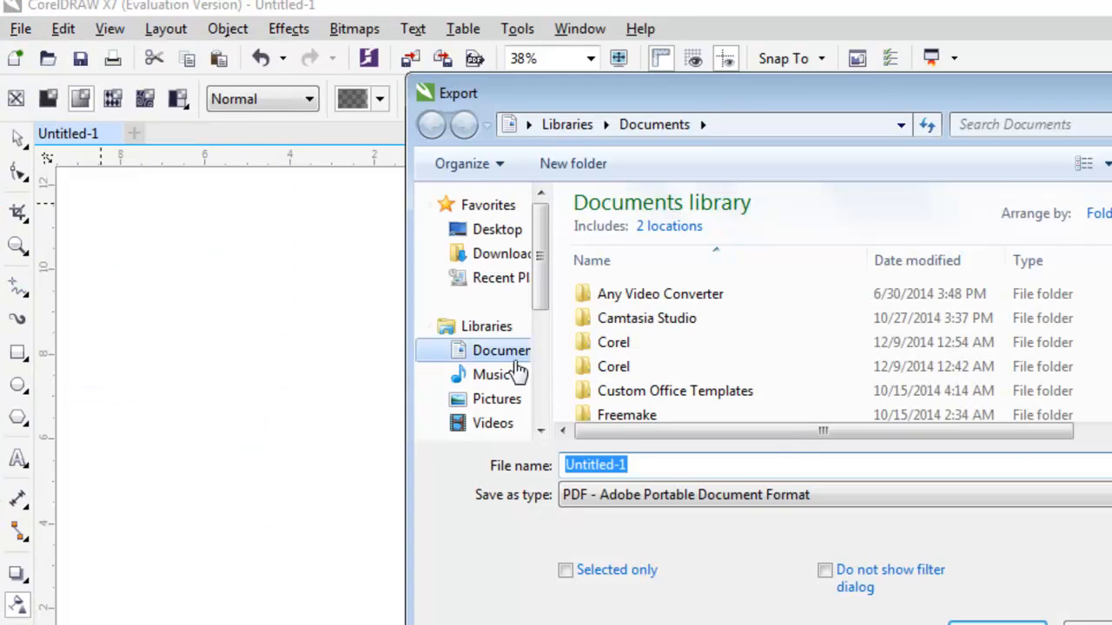
pyautogui.click(474, 255)
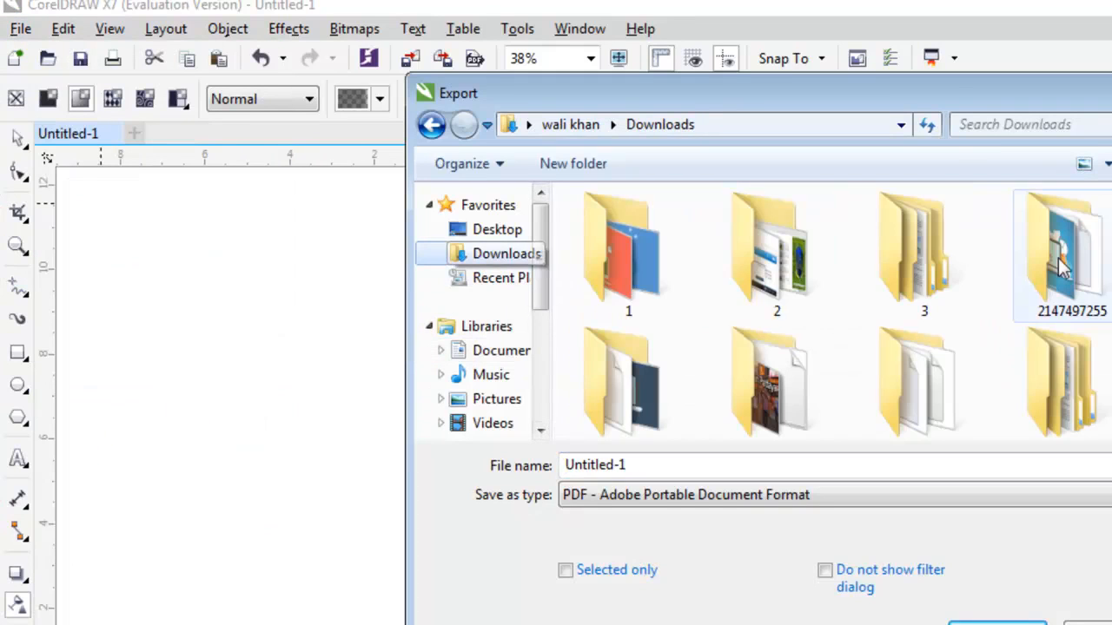
pyautogui.scroll(-15, 926, 204)
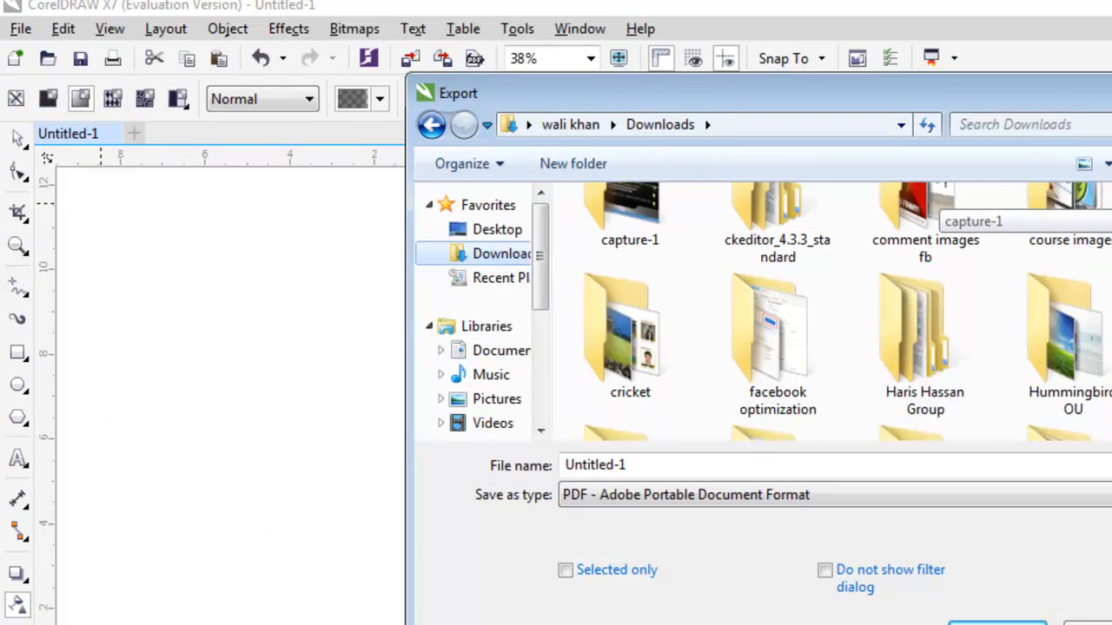
pyautogui.scroll(-2, 926, 208)
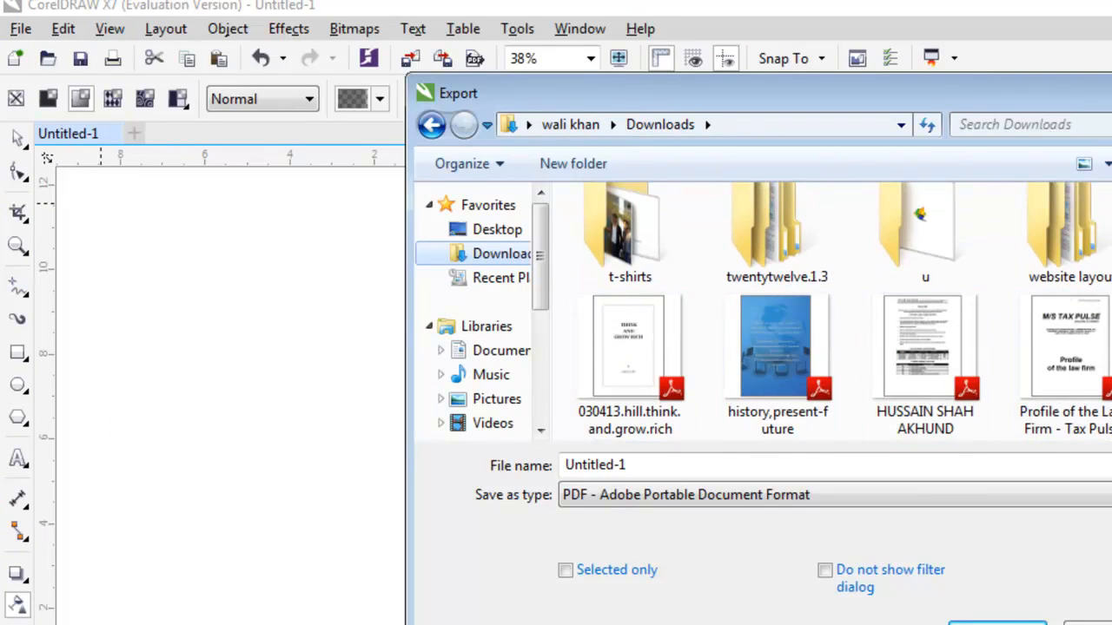
pyautogui.scroll(-3, 929, 382)
pyautogui.scroll(10, 934, 383)
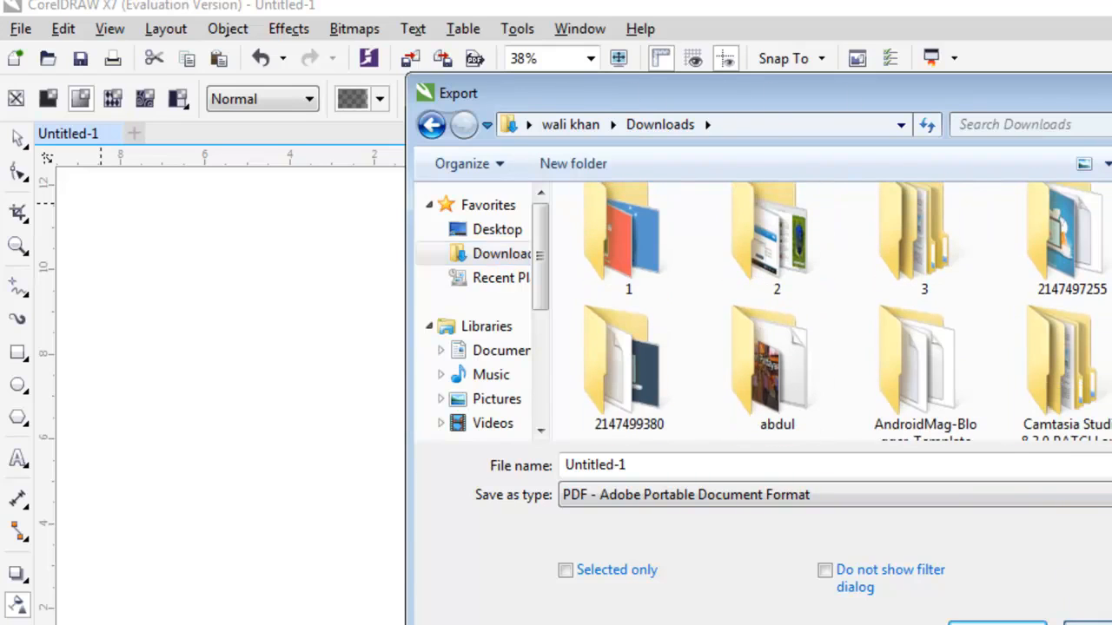
pyautogui.press('Escape')
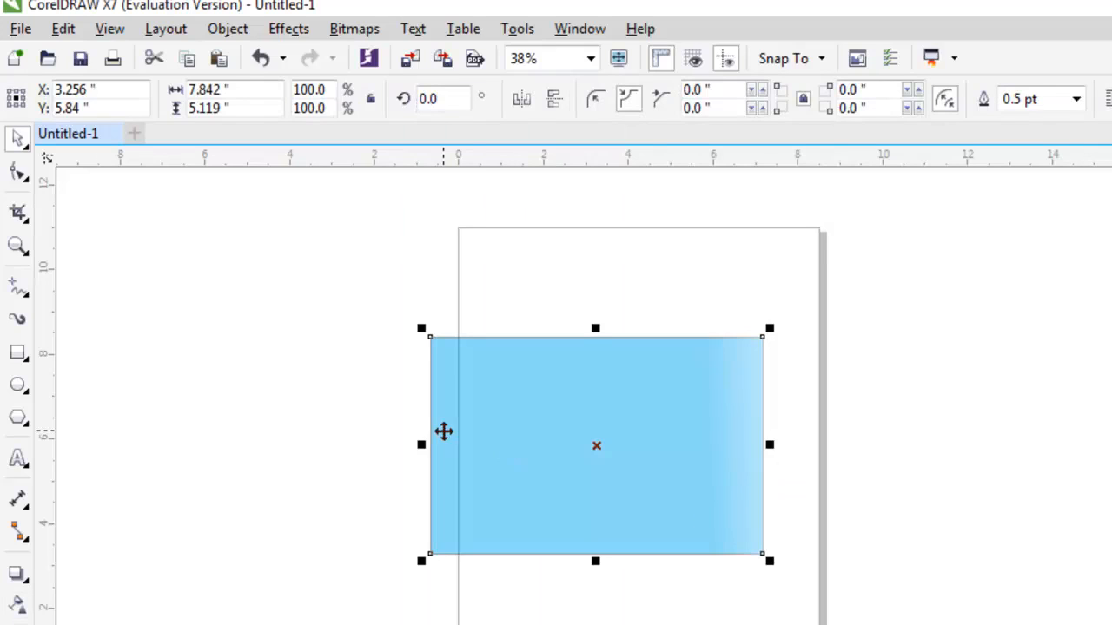
# - Import the image 123 from the Downloads folder, place it to the right of the page and enlarge it
pyautogui.click(21, 33)
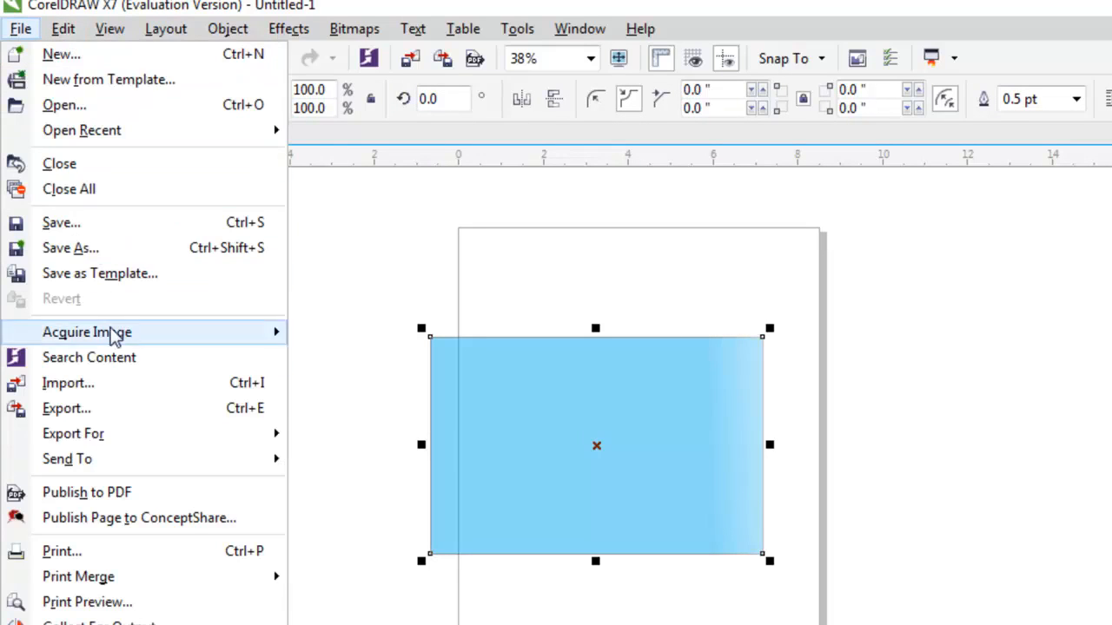
pyautogui.click(113, 388)
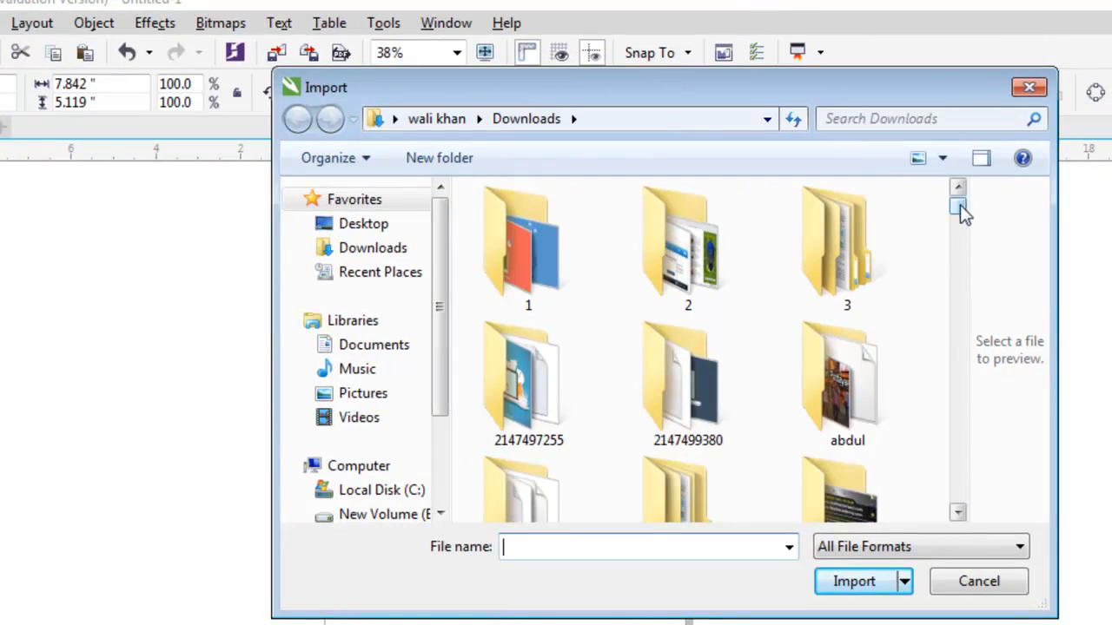
pyautogui.moveTo(959, 205); pyautogui.dragTo(963, 231)
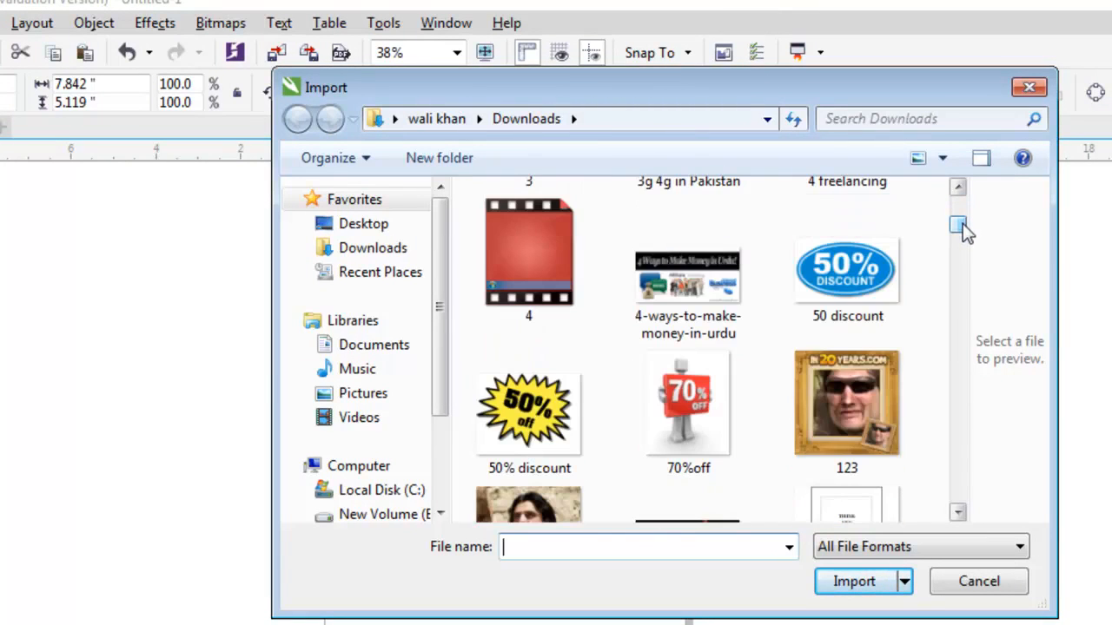
pyautogui.click(836, 408)
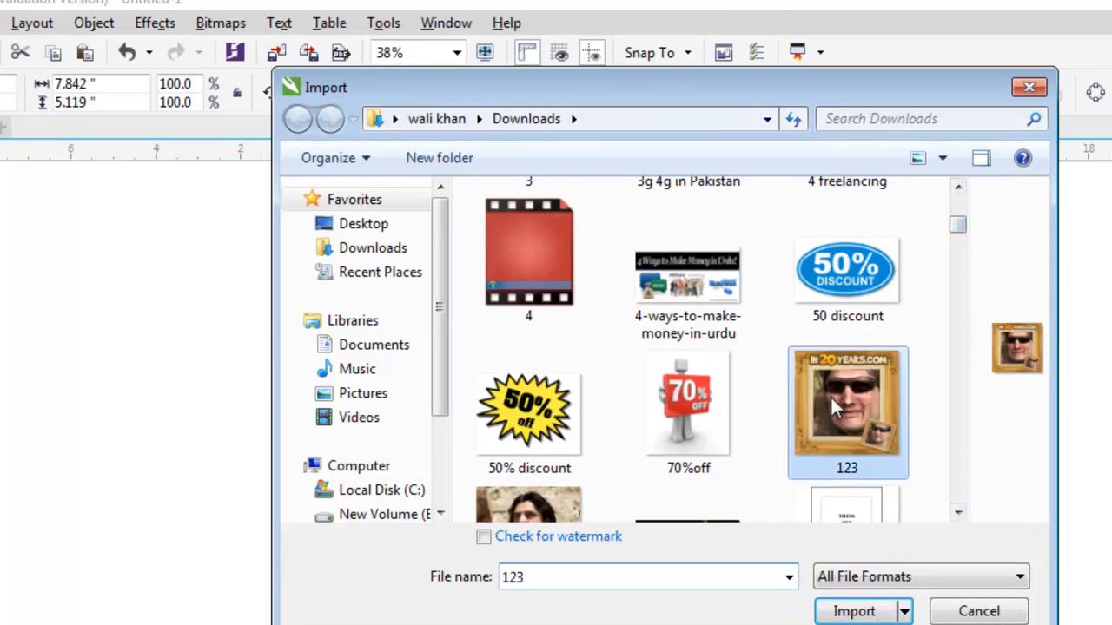
pyautogui.click(856, 611)
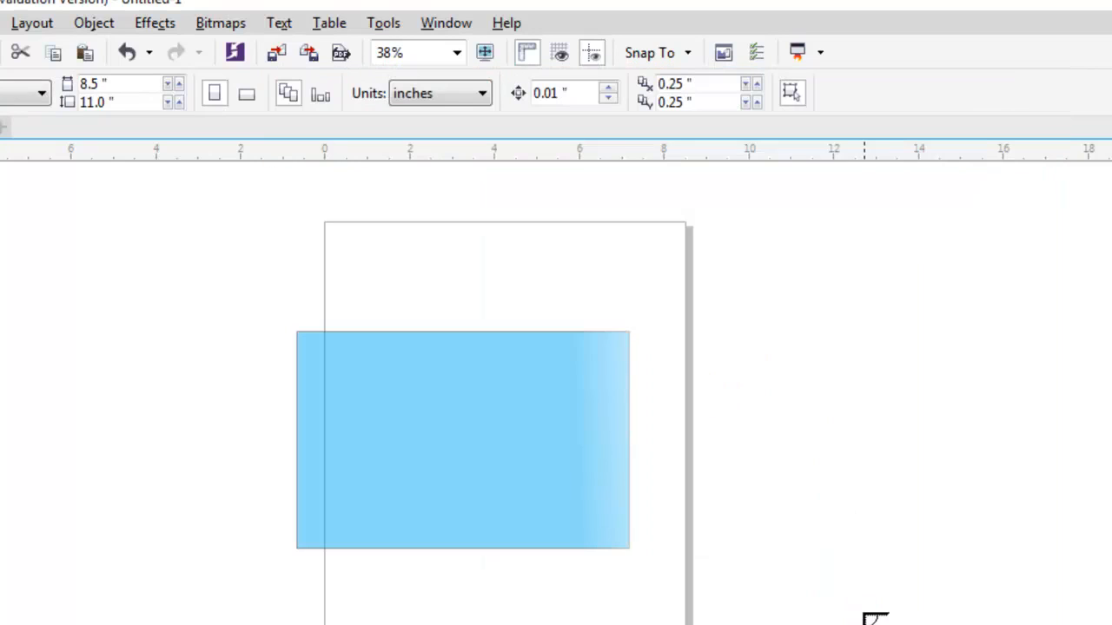
pyautogui.click(763, 306)
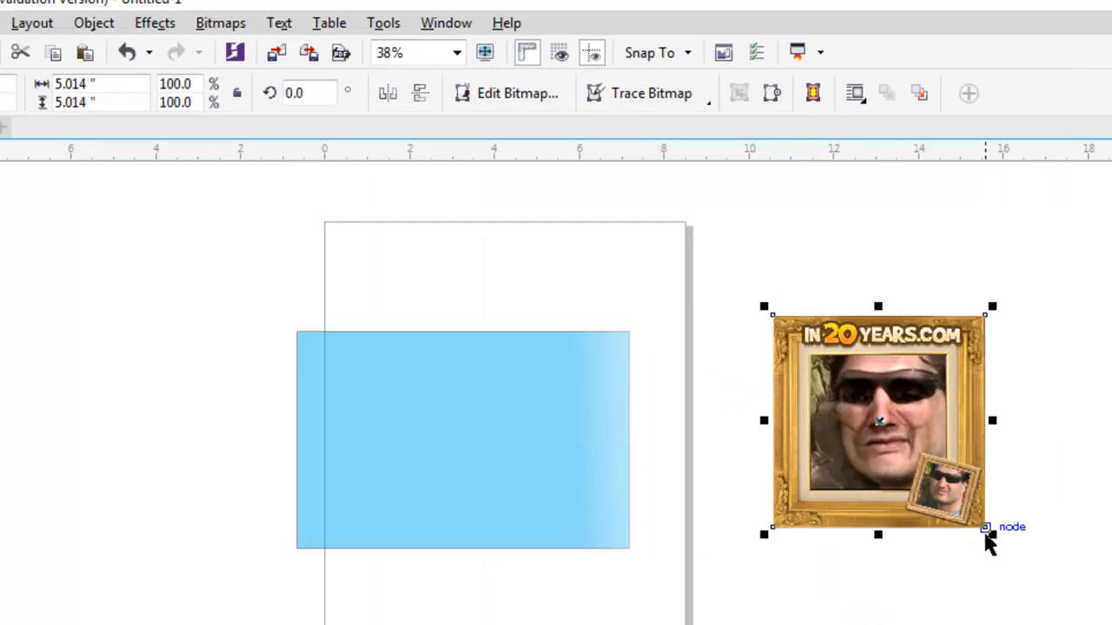
pyautogui.moveTo(990, 533); pyautogui.dragTo(1110, 624)
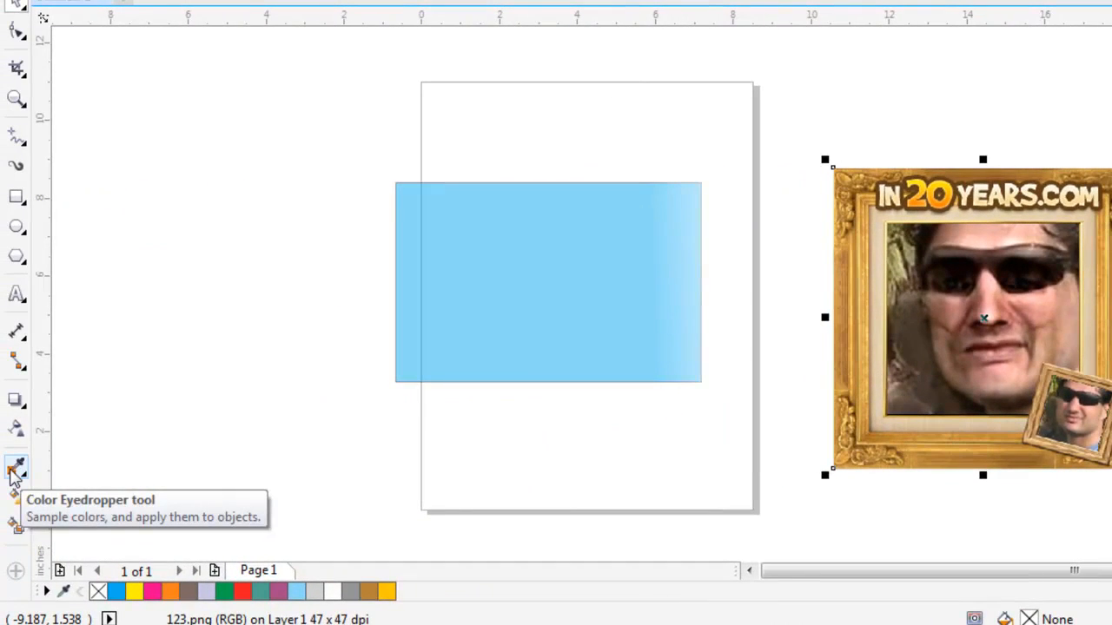
# - Sample the golden brown #C8964B from the picture frame's right edge with the Color Eyedropper and apply it to the large rectangle
pyautogui.click(14, 470)
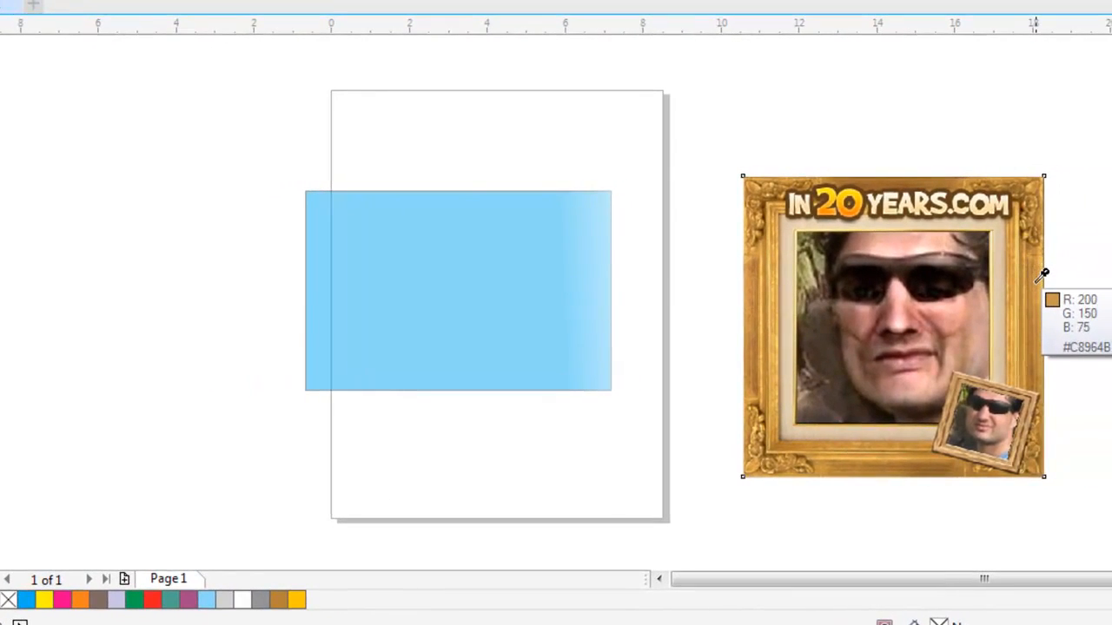
pyautogui.click(1043, 274)
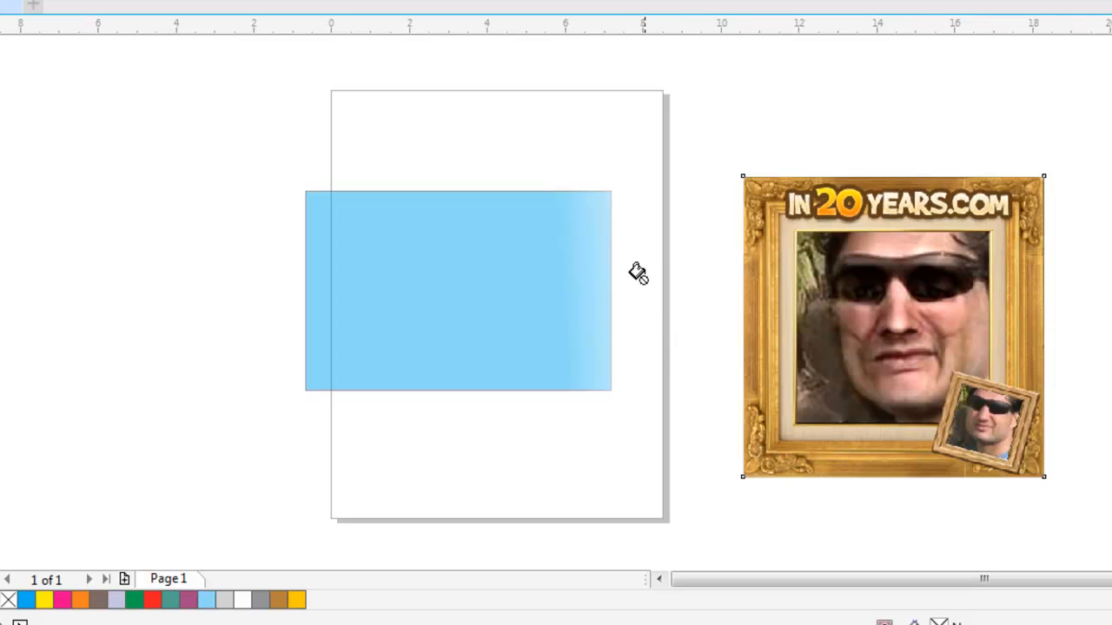
pyautogui.click(429, 270)
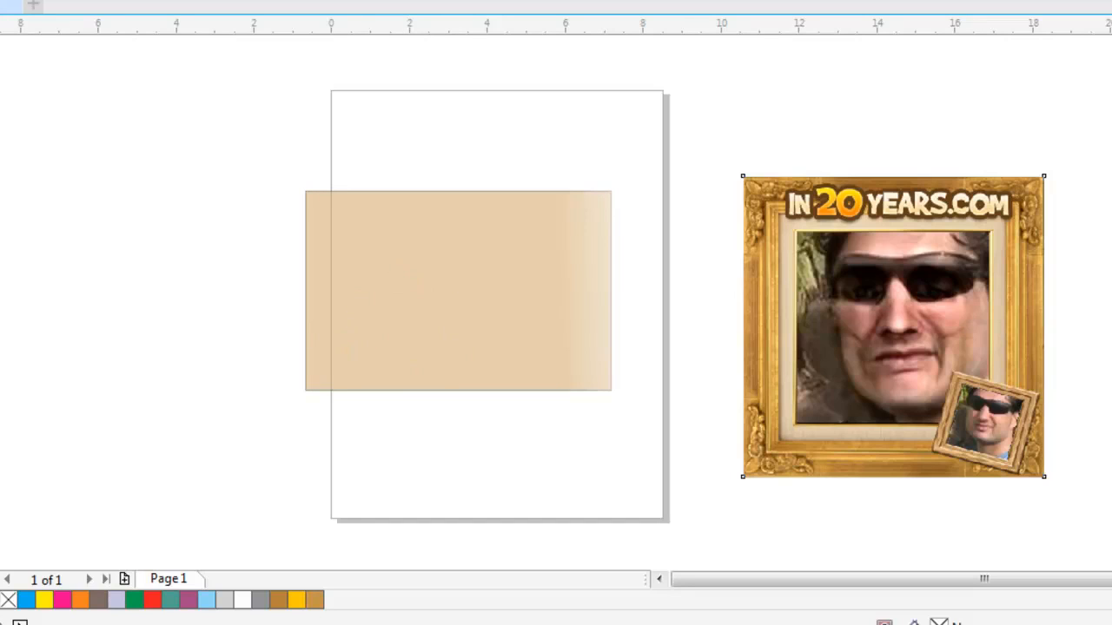
# - Draw three small rectangles to the left of the large rectangle, one below the other, the lowest about 3.8 by 2.4 inches
pyautogui.press('F6')
pyautogui.moveTo(129, 112); pyautogui.dragTo(223, 199)
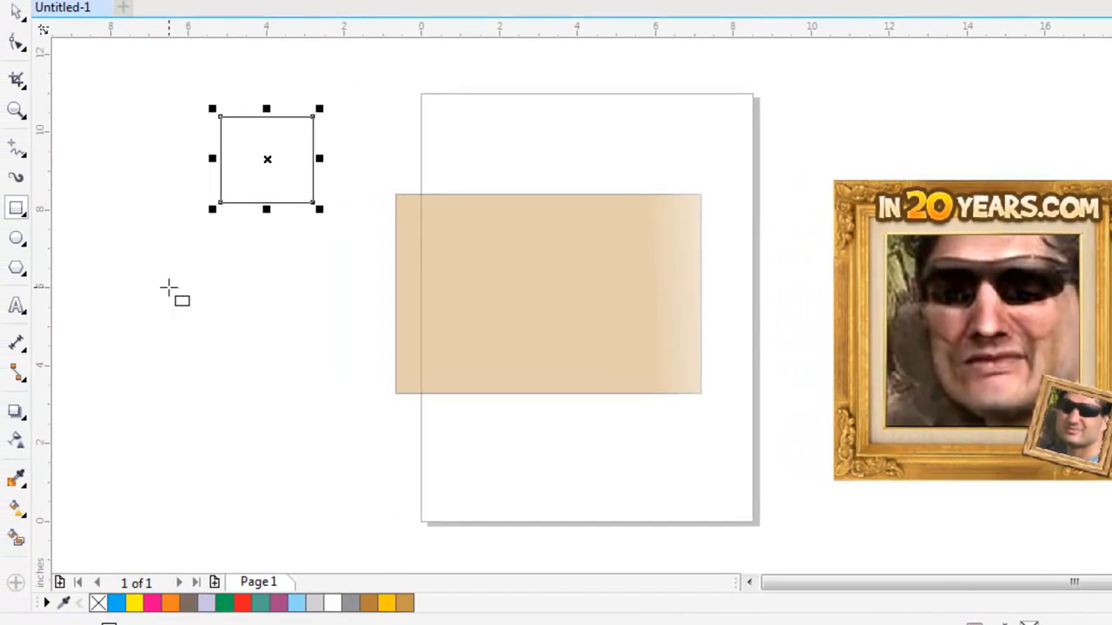
pyautogui.moveTo(169, 287); pyautogui.dragTo(281, 391)
pyautogui.moveTo(316, 488); pyautogui.dragTo(405, 549)
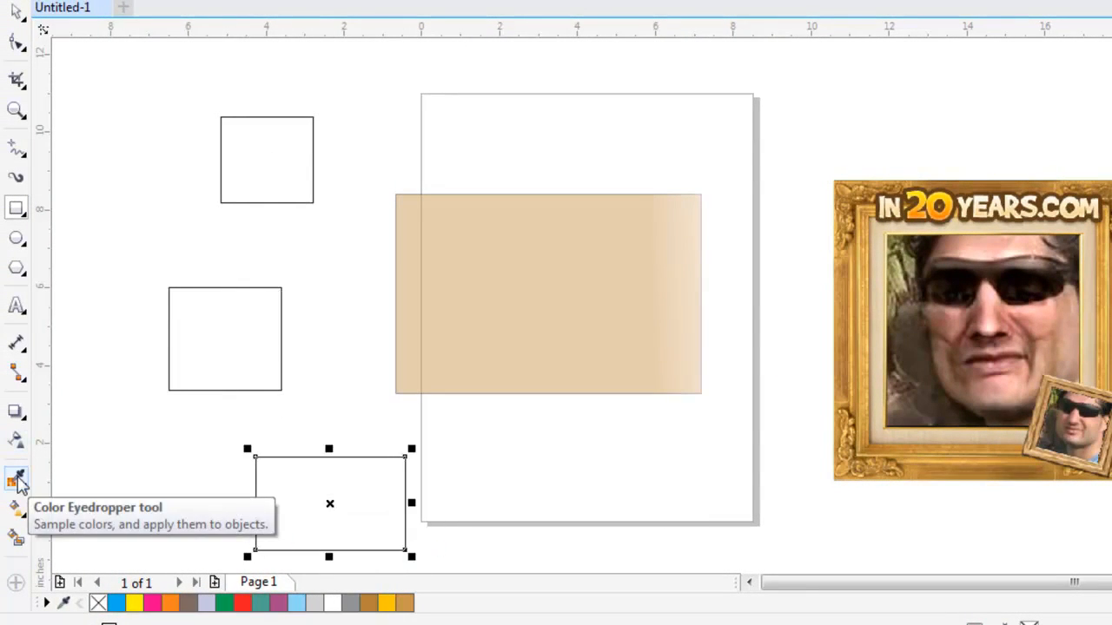
# - Sample the pink skin colour below the sunglasses in the photo and fill the three small rectangles with it
pyautogui.click(17, 480)
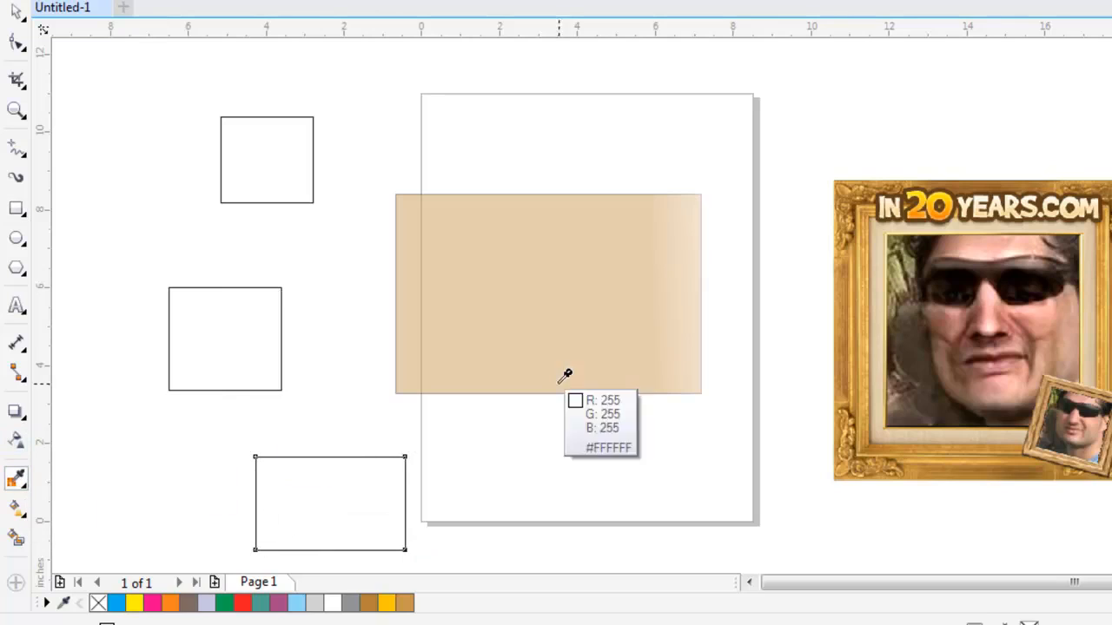
pyautogui.click(1025, 313)
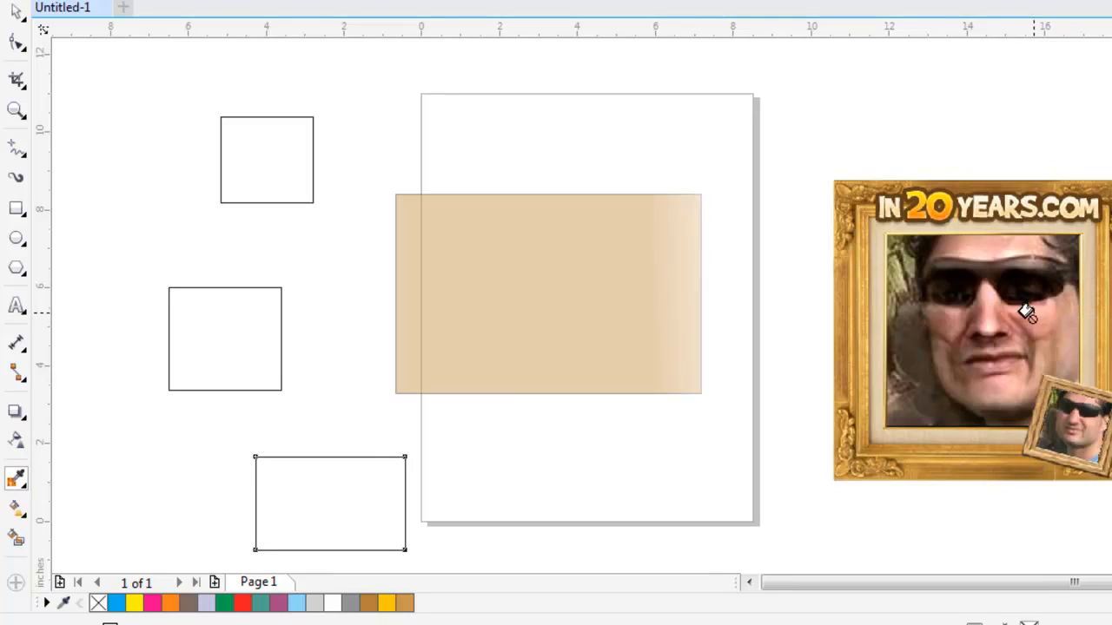
pyautogui.click(254, 160)
pyautogui.click(201, 343)
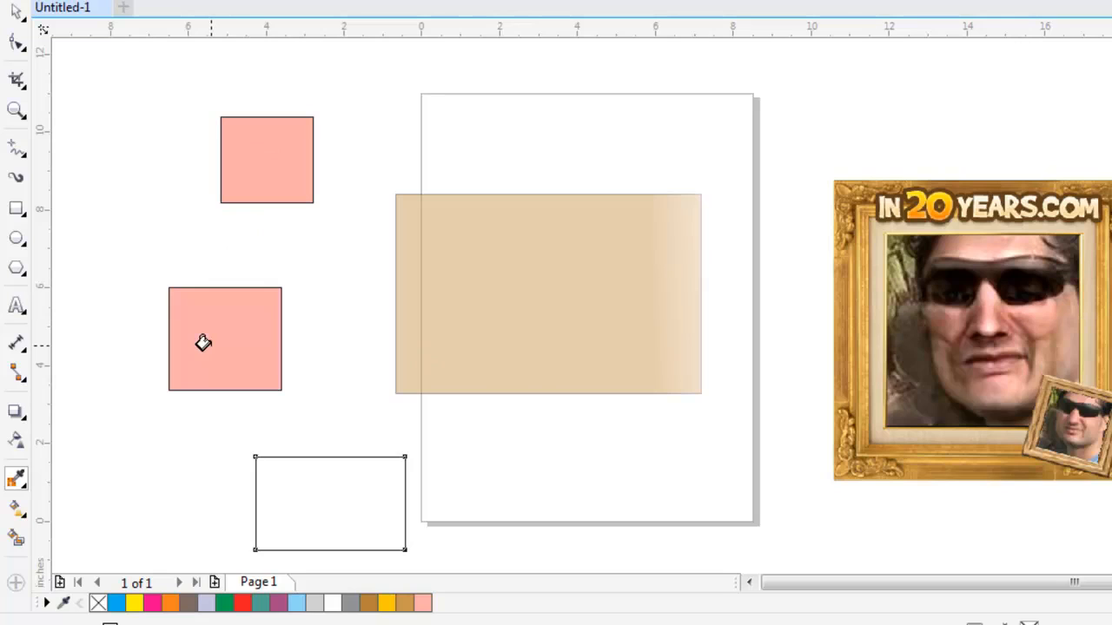
pyautogui.click(293, 467)
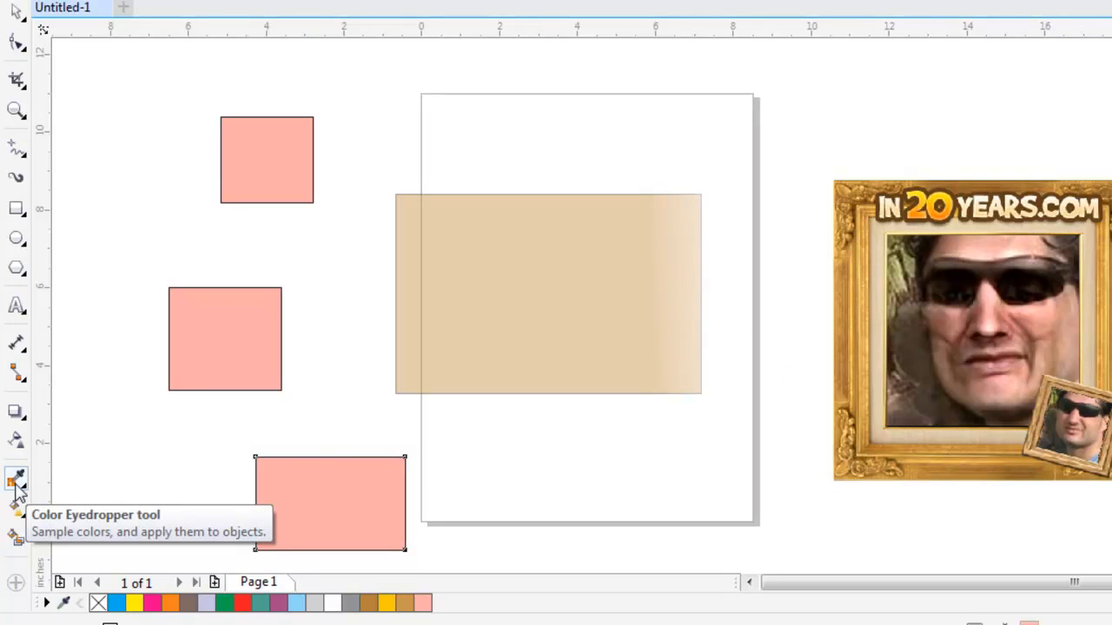
pyautogui.click(16, 479)
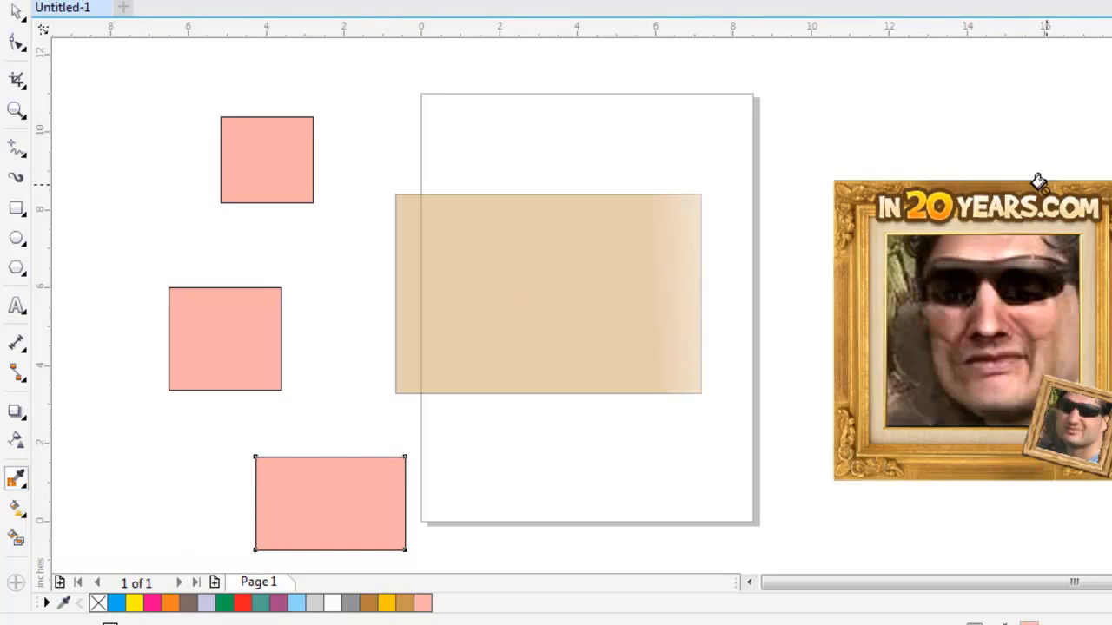
pyautogui.click(836, 281)
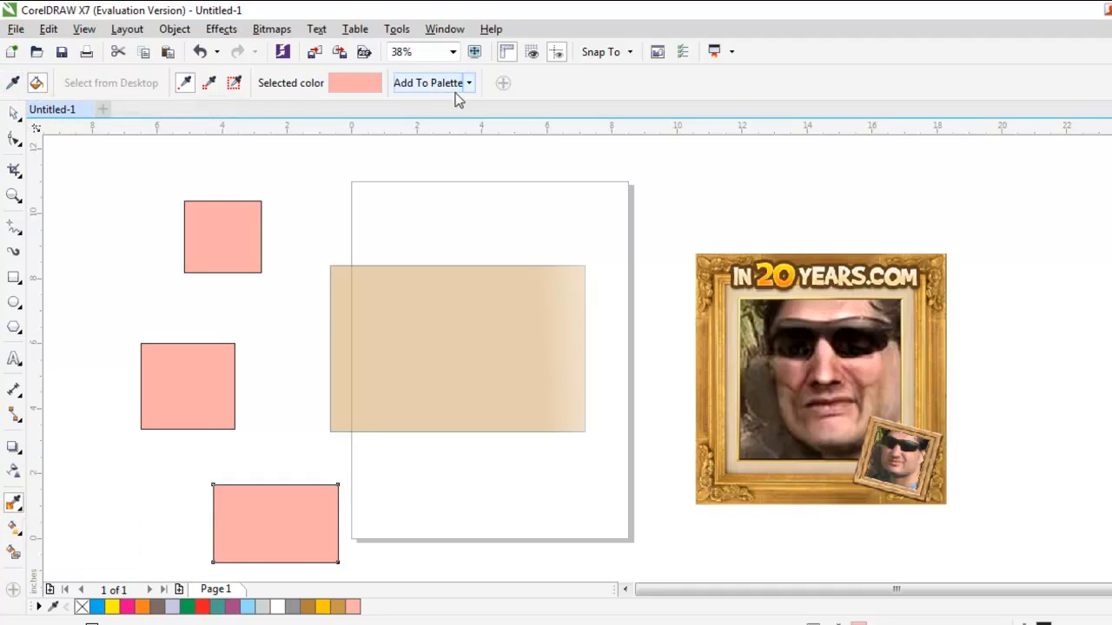
pyautogui.click(236, 85)
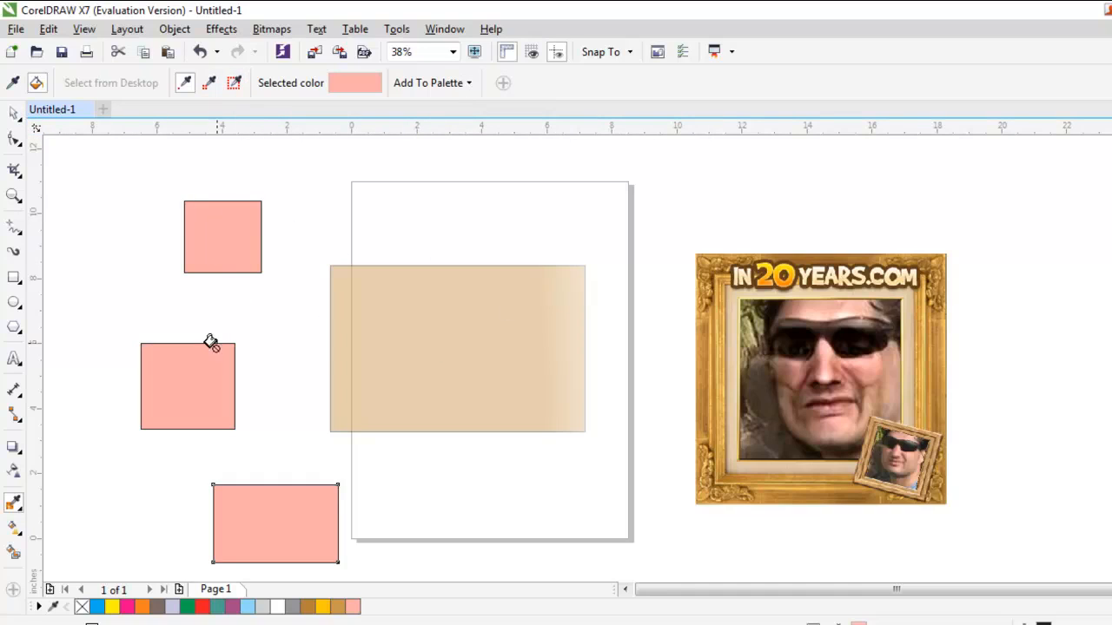
# - Select all the rectangles and the imported image together and delete them from the drawing
pyautogui.click(11, 116)
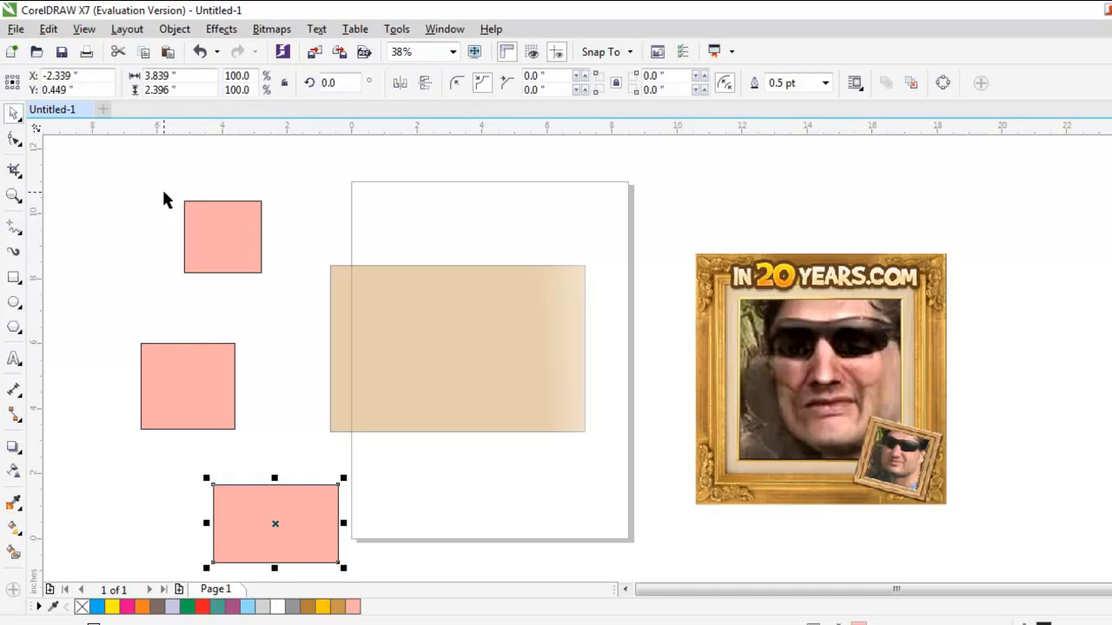
pyautogui.moveTo(135, 185); pyautogui.dragTo(965, 568)
pyautogui.press('Delete')
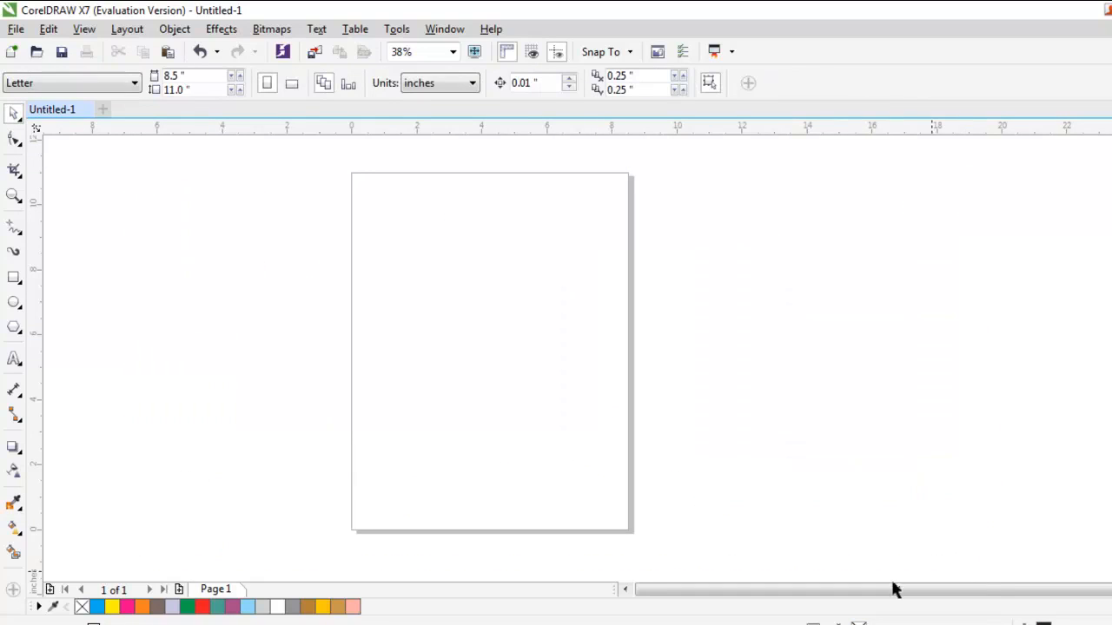